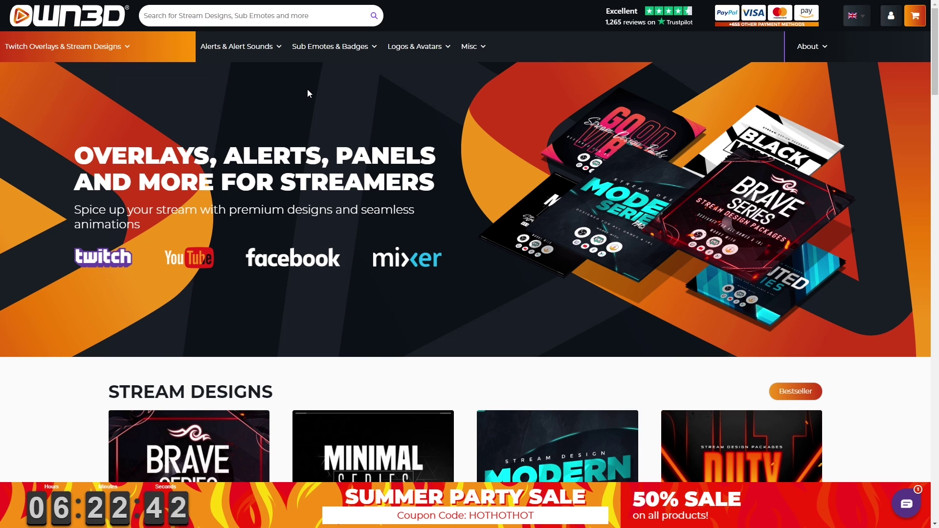
# Step: Scroll down the OWN3D homepage past the Stream Designs section
pyautogui.scroll(-6, 305, 115)
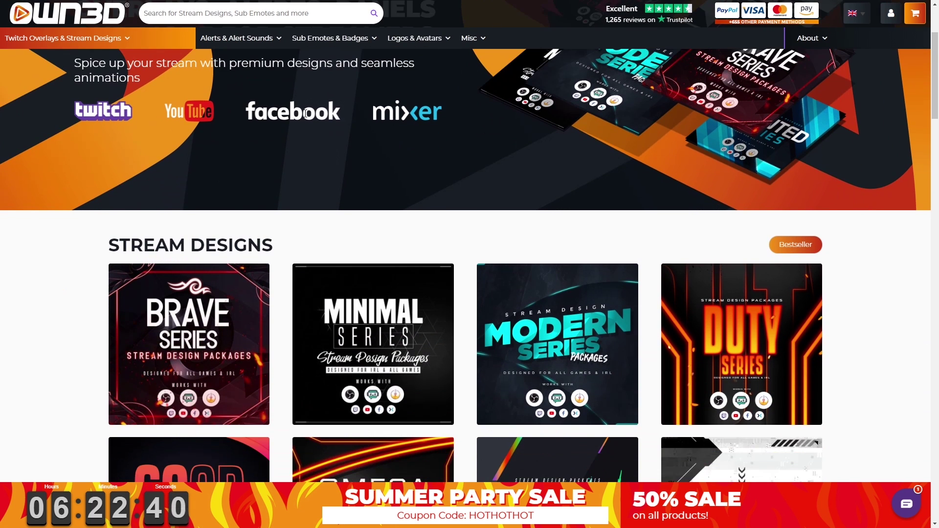
pyautogui.scroll(-1, 324, 122)
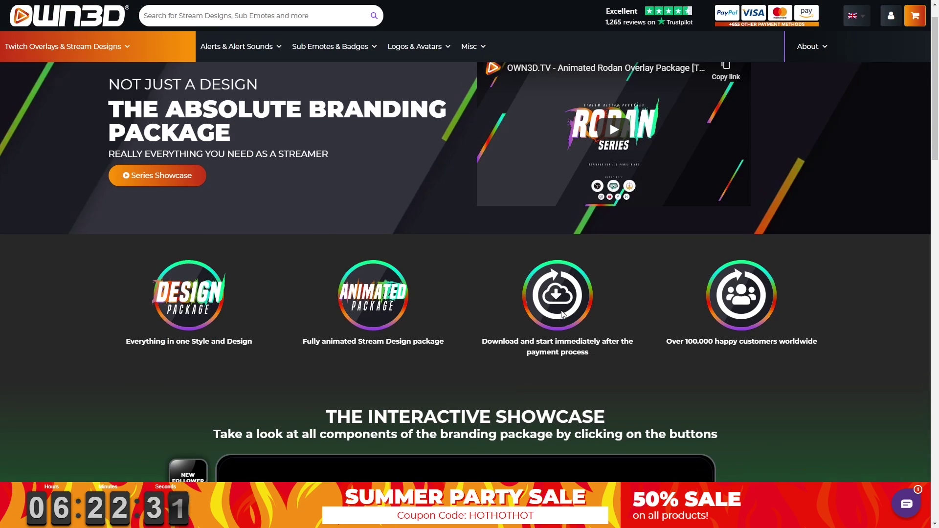
pyautogui.scroll(-3, 562, 310)
pyautogui.scroll(-4, 562, 310)
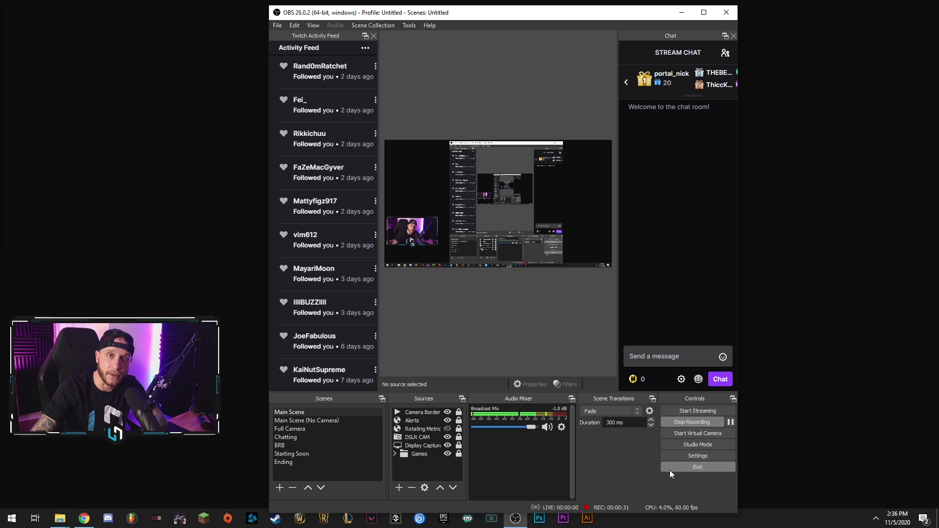
# Step: In OBS Settings > General, switch the interface theme to System
pyautogui.click(725, 455)
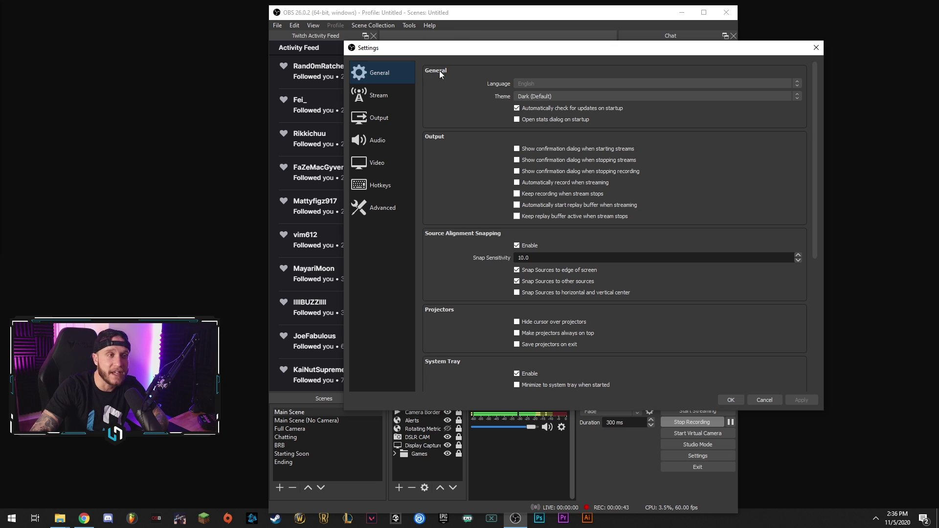
pyautogui.scroll(-2, 733, 166)
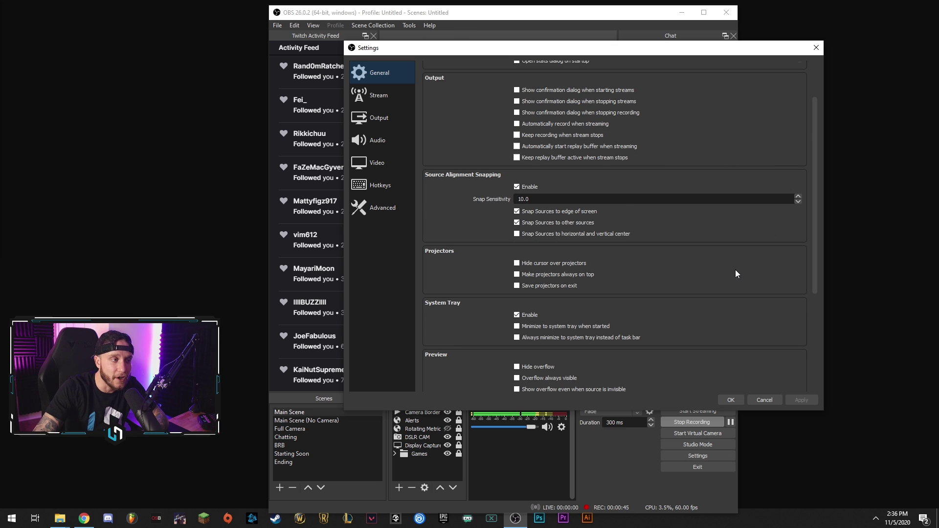
pyautogui.scroll(3, 735, 264)
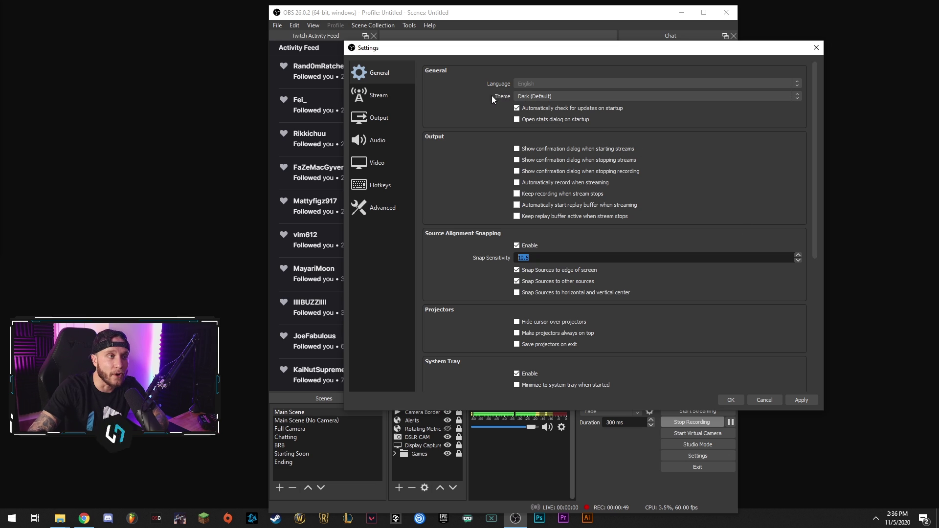
pyautogui.click(521, 98)
pyautogui.click(525, 111)
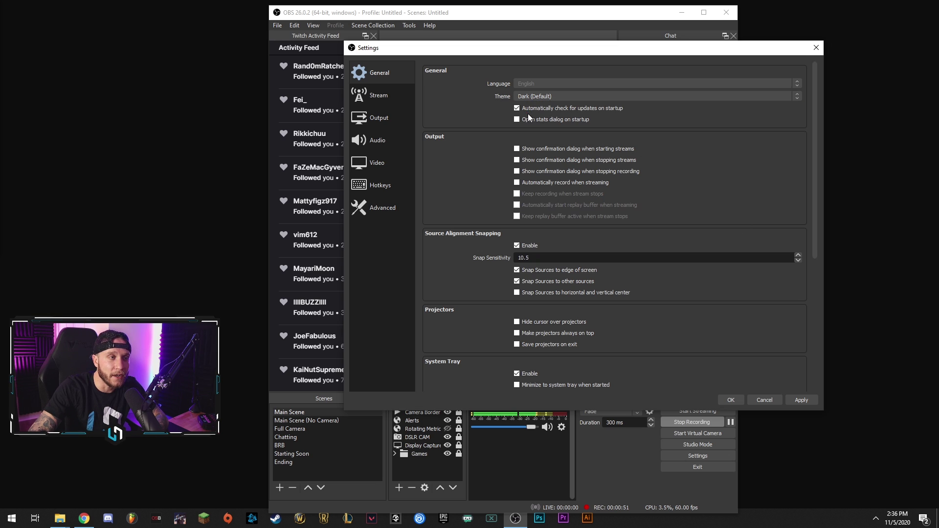
pyautogui.click(534, 97)
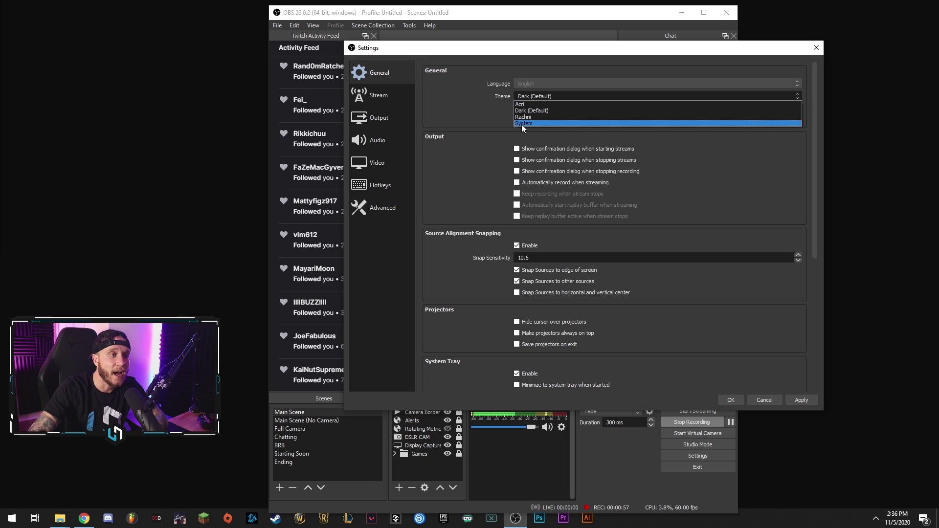
pyautogui.click(521, 124)
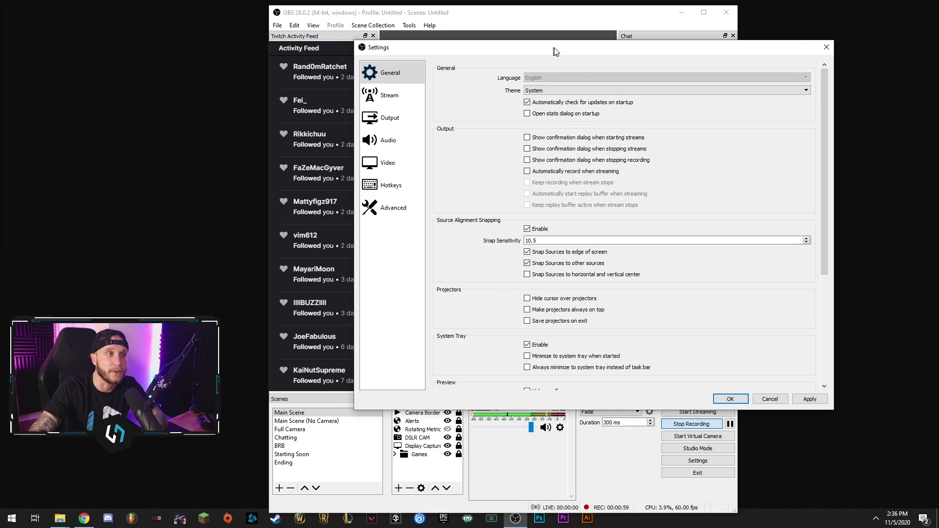
# Step: Move the Settings window and switch the theme back to Dark (Default)
pyautogui.moveTo(546, 38); pyautogui.dragTo(553, 18)
pyautogui.click(619, 55)
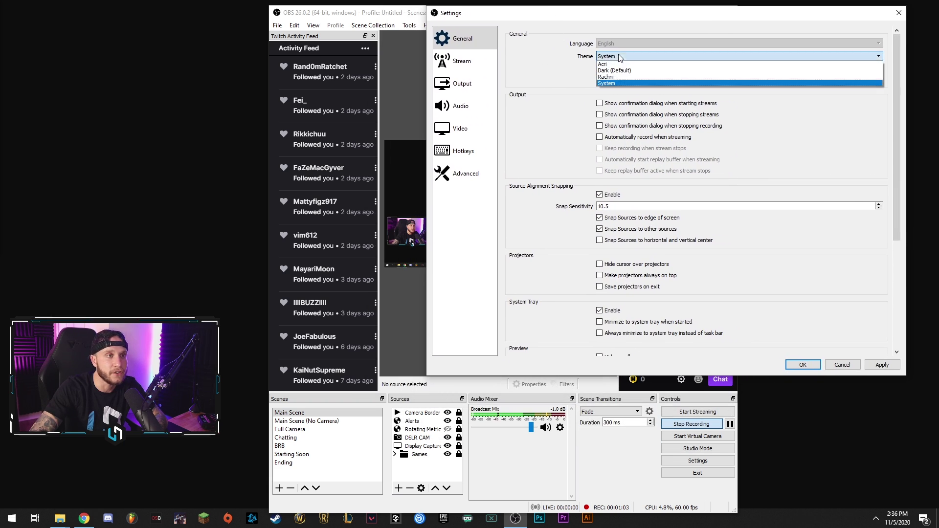
pyautogui.click(615, 70)
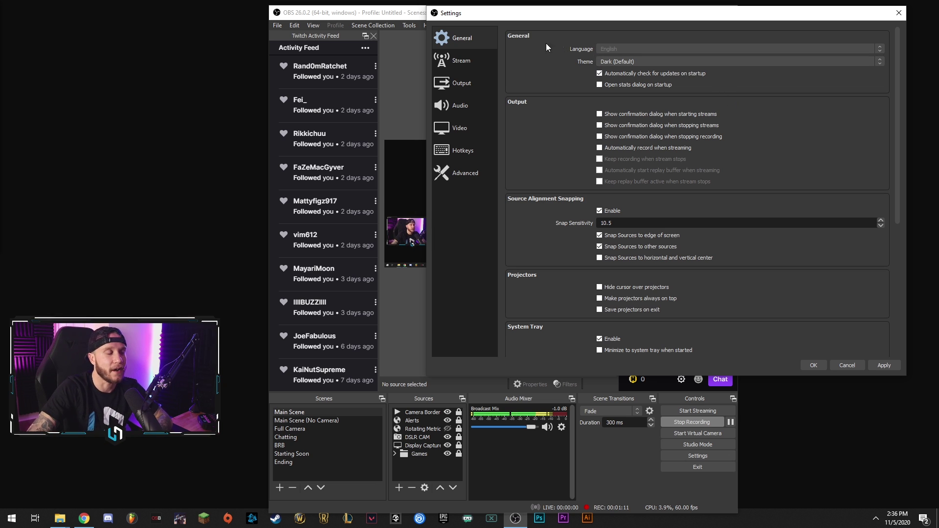
# Step: View the Twitch stream settings, then the Output page showing NVENC H.264 at CBR 6000 Kbps
pyautogui.click(477, 63)
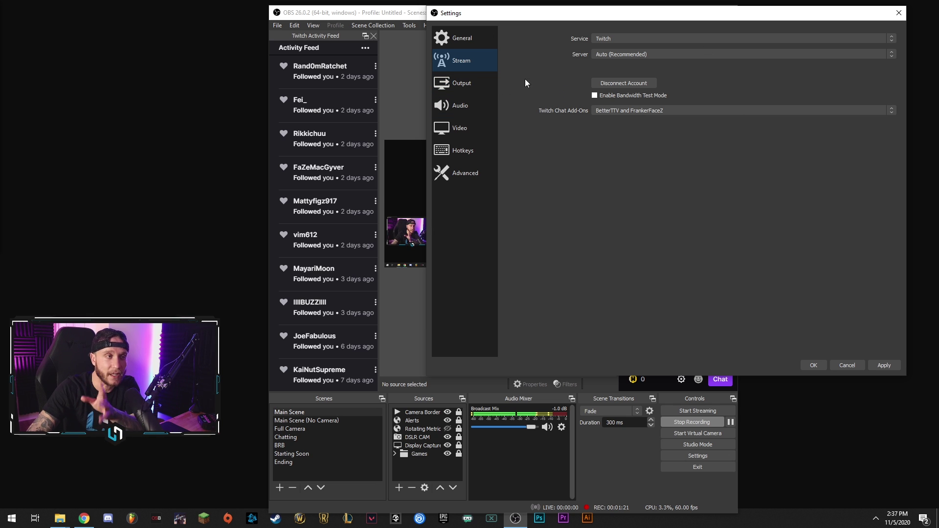
pyautogui.click(471, 85)
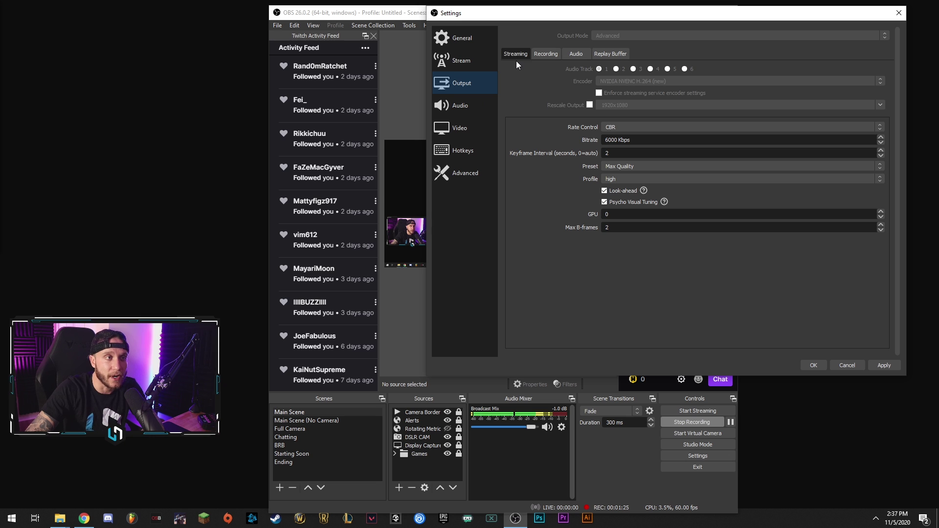
# Step: Show the Recording output: mp4 to D:/, NVENC H.264, CBR 16000 Kbps, Max Quality preset
pyautogui.click(556, 57)
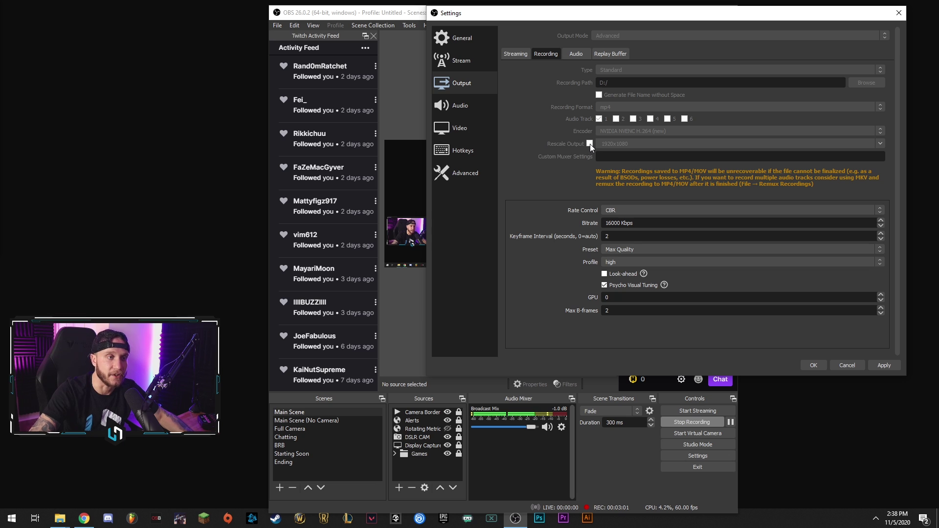
# Step: Scroll through the recording encoder options and keep Max Quality as the preset
pyautogui.scroll(-1, 685, 171)
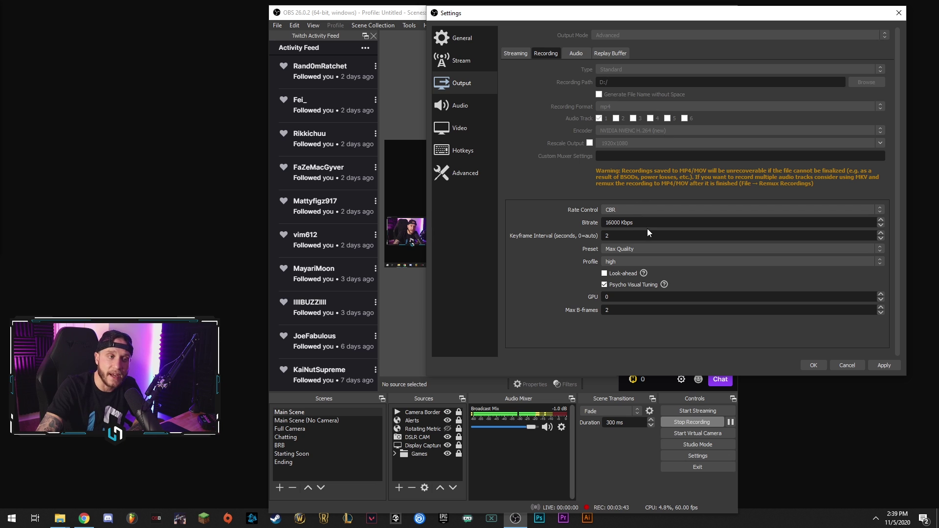
pyautogui.click(617, 250)
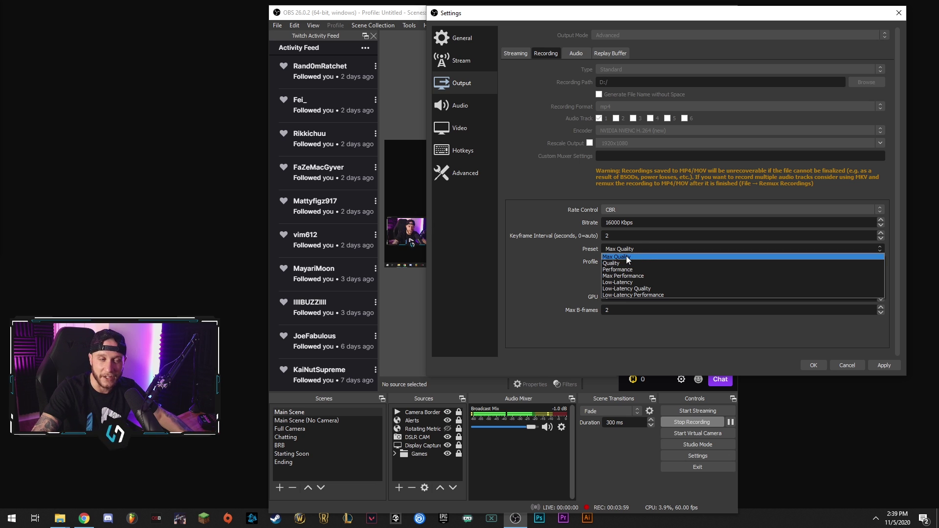
pyautogui.click(629, 258)
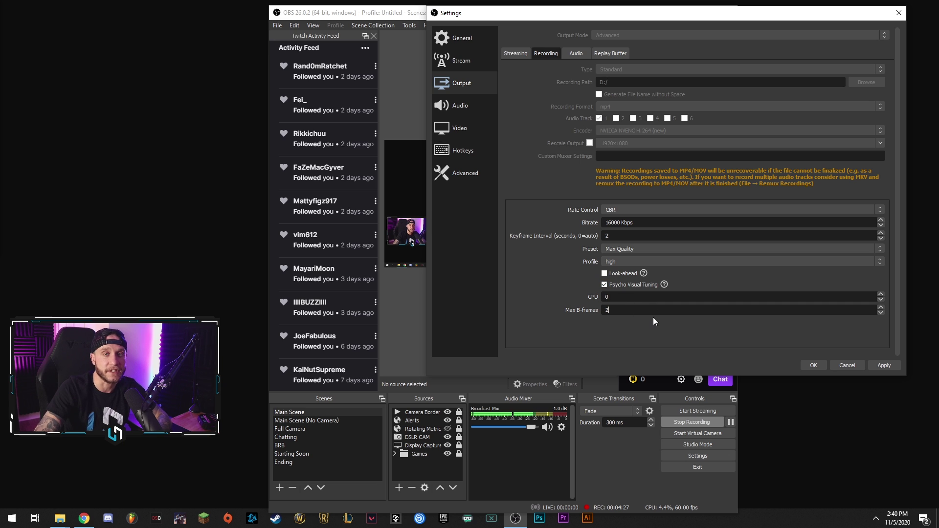
# Step: In Audio settings, check the first mic input's device list unchanged and scroll down to Meters
pyautogui.click(472, 107)
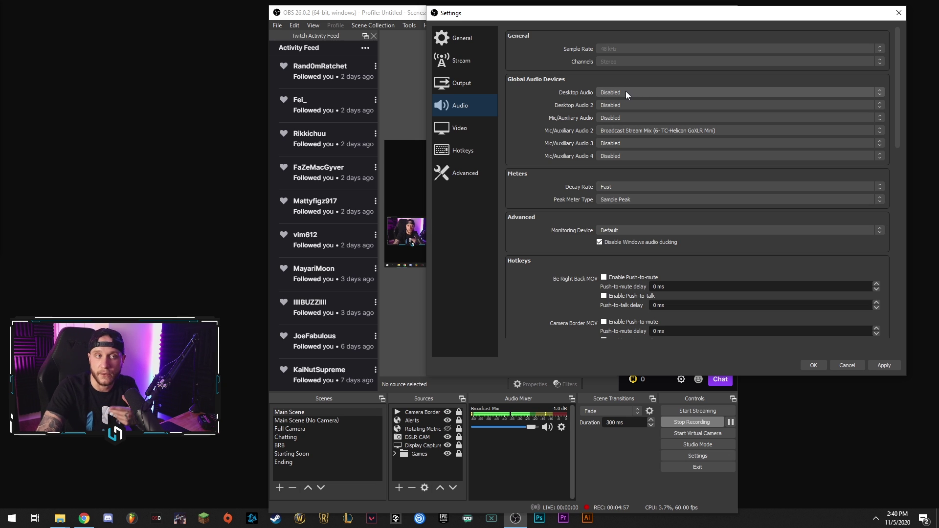
pyautogui.click(619, 117)
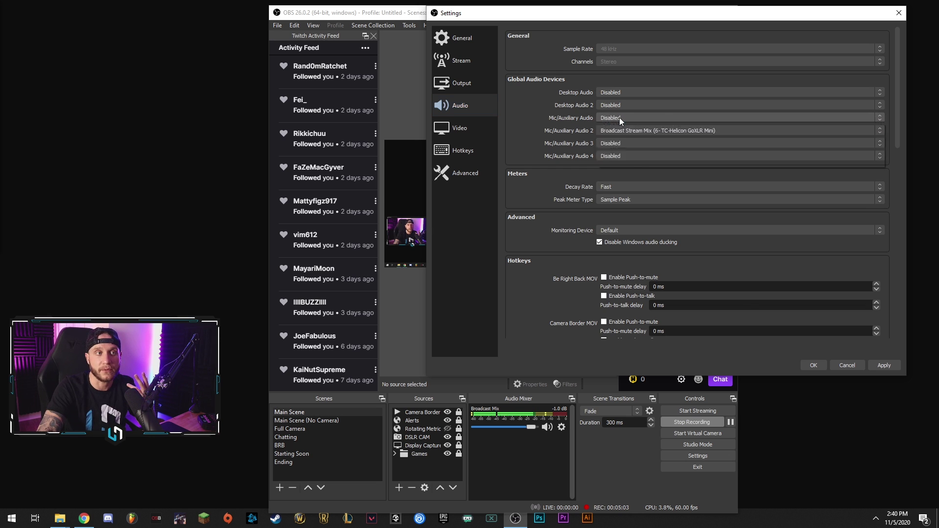
pyautogui.click(651, 164)
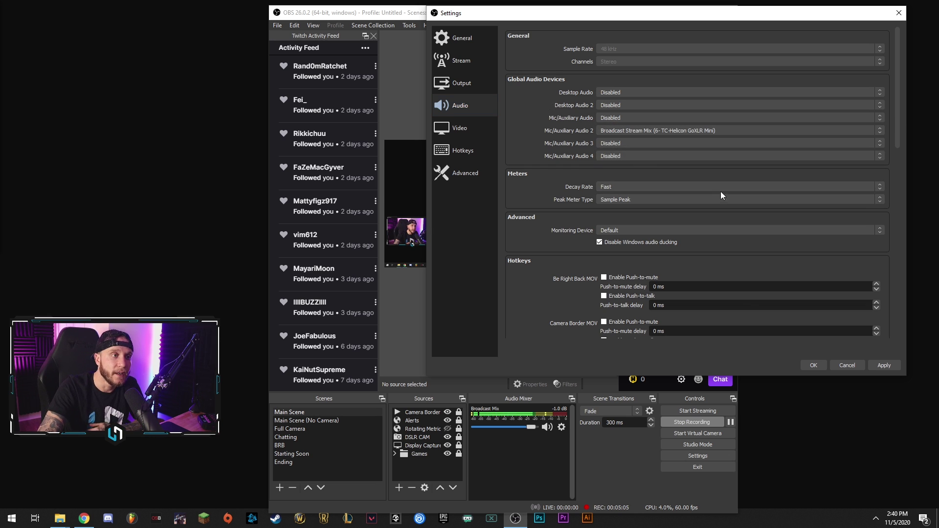
pyautogui.scroll(-5, 561, 162)
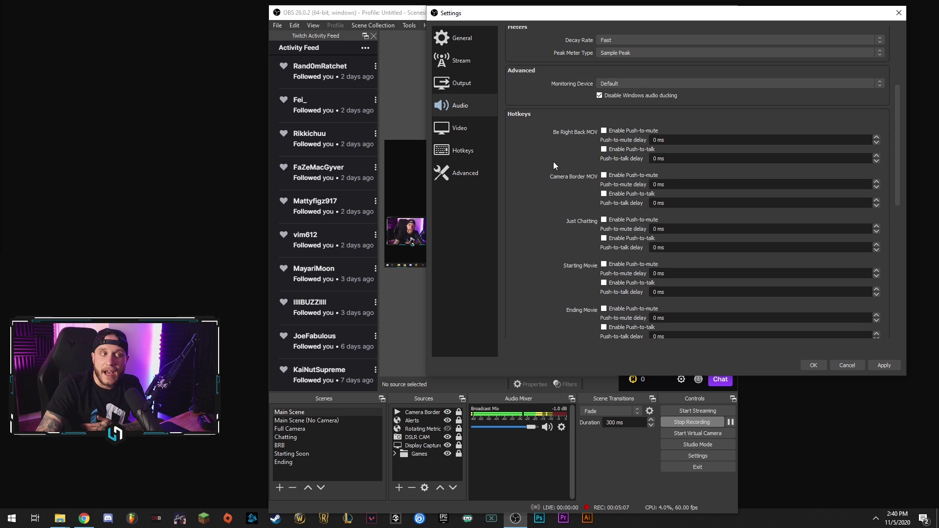
# Step: Show the Video settings: 1920x1080 base and output resolution, Lanczos filter, 60 FPS
pyautogui.click(472, 125)
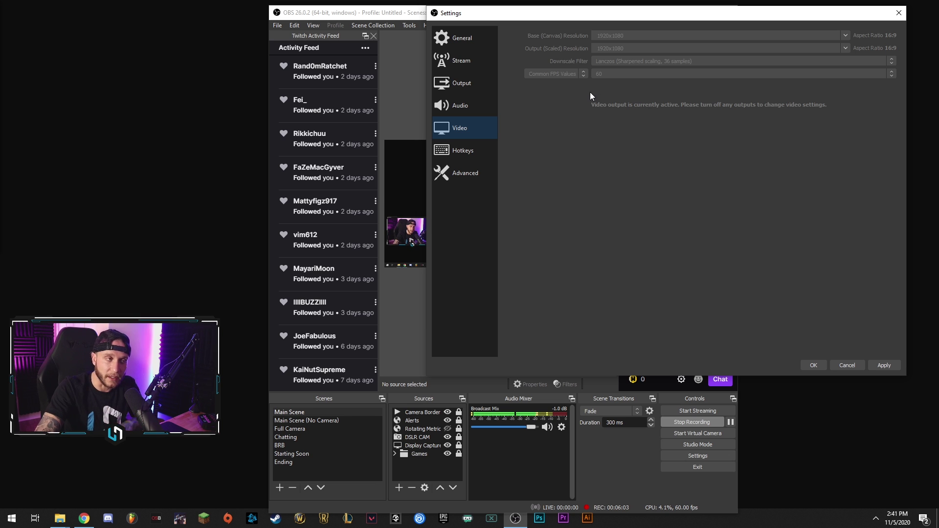
# Step: Show the Hotkeys page with Start and Stop Recording both bound to Num *
pyautogui.click(461, 151)
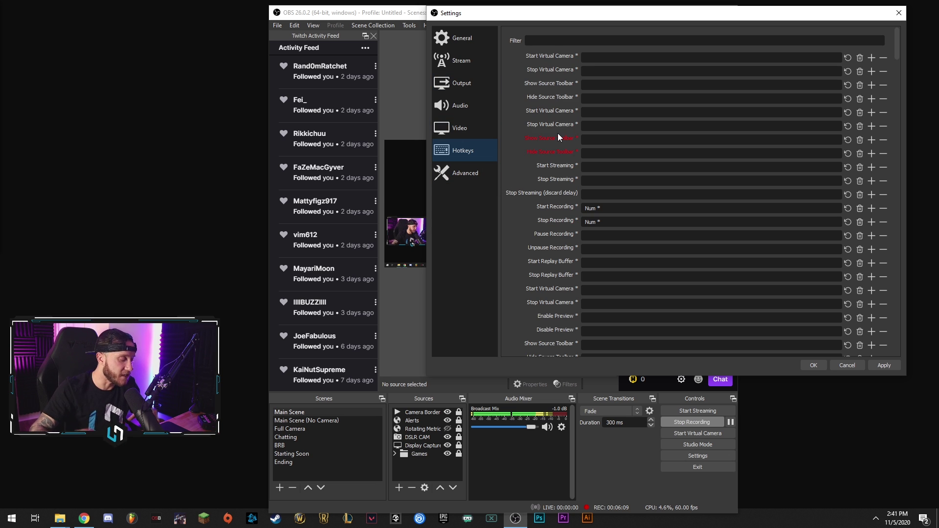
pyautogui.moveTo(558, 136)
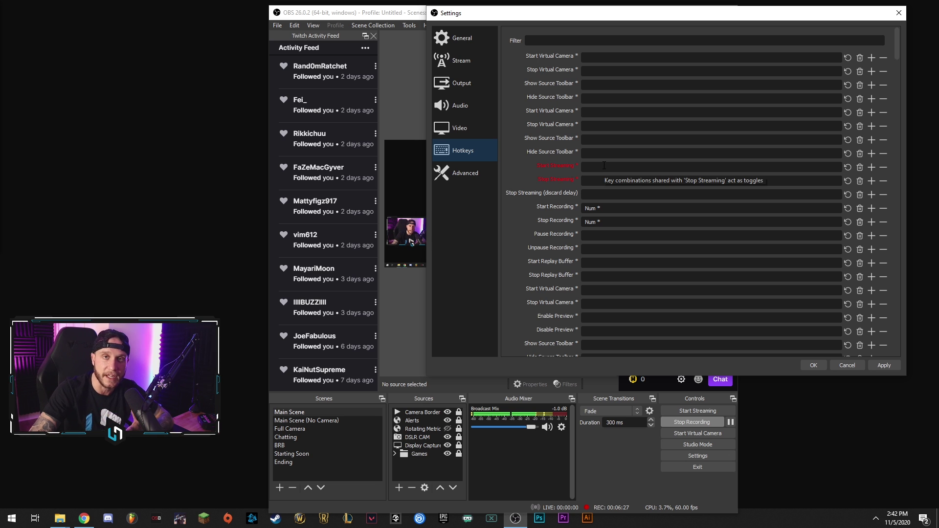
# Step: In Advanced, try Normal process priority, restore High, then scroll through the remaining options
pyautogui.click(480, 181)
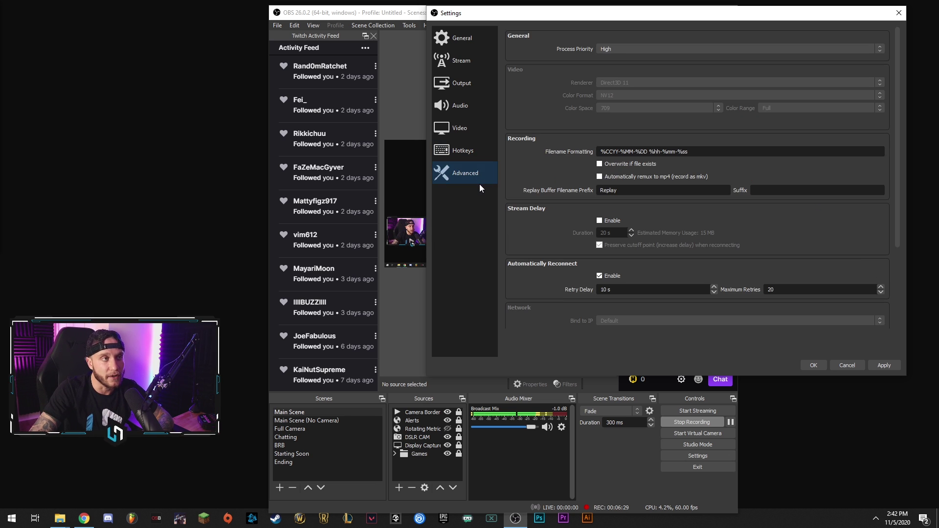
pyautogui.click(614, 51)
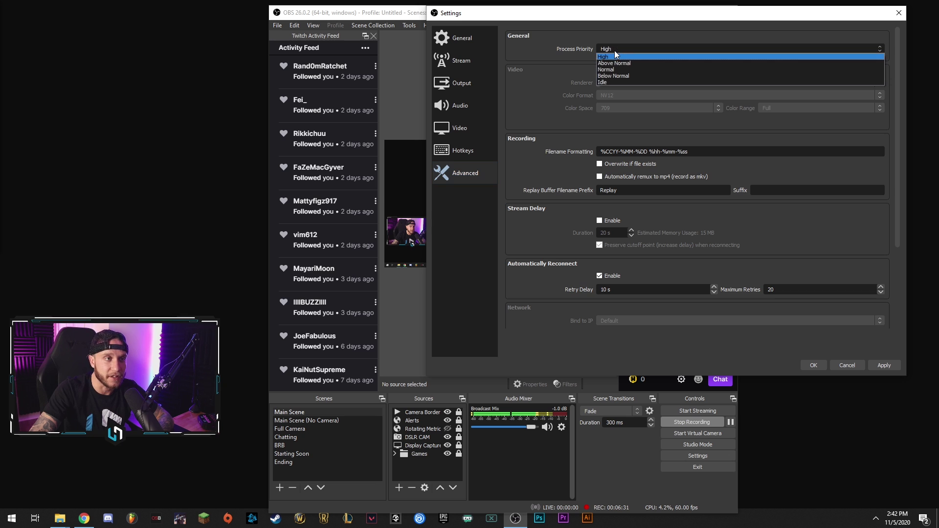
pyautogui.click(611, 71)
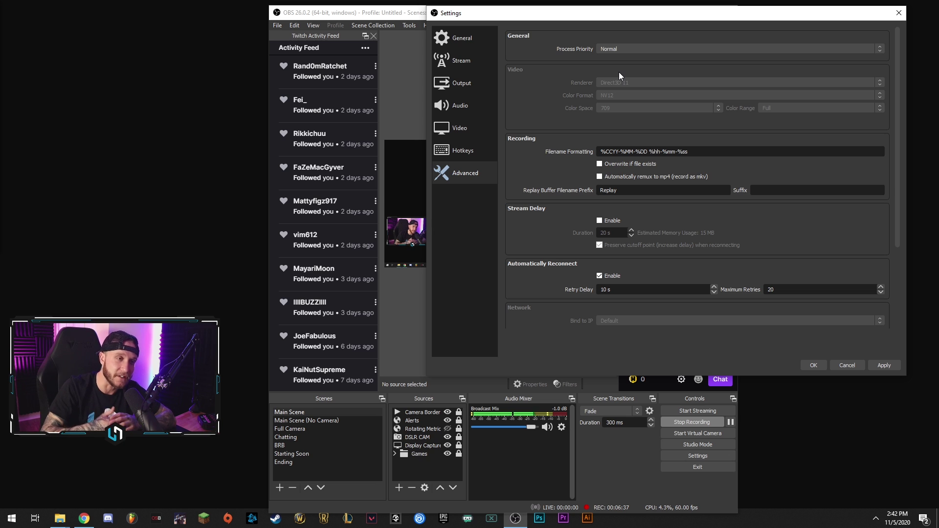
pyautogui.click(623, 50)
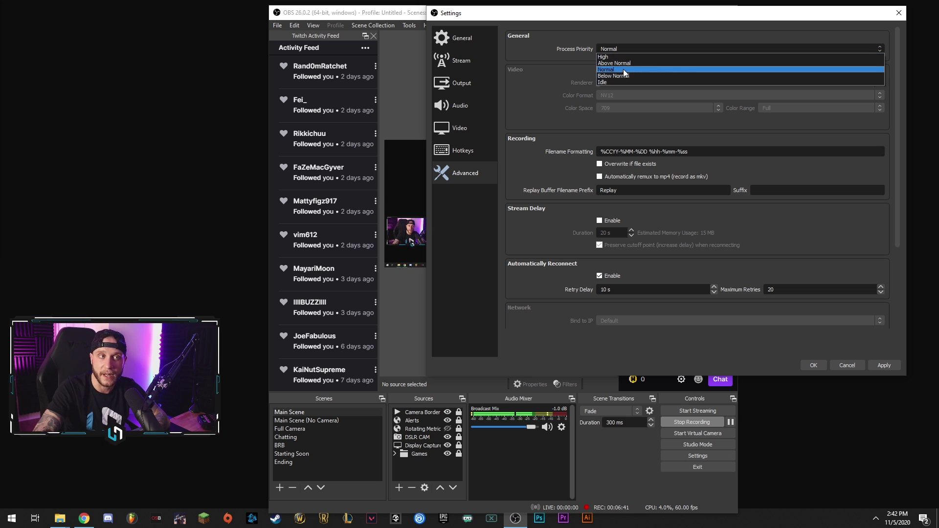
pyautogui.click(624, 56)
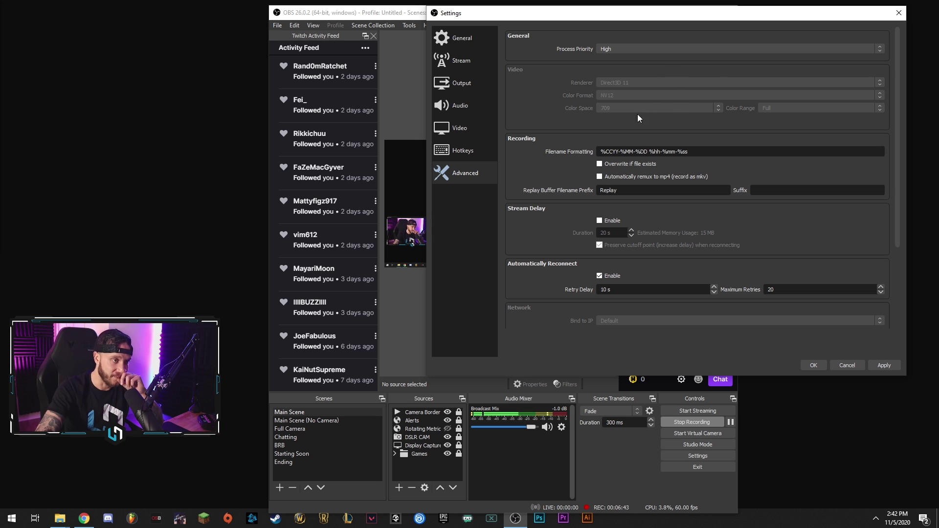
pyautogui.scroll(-1, 570, 157)
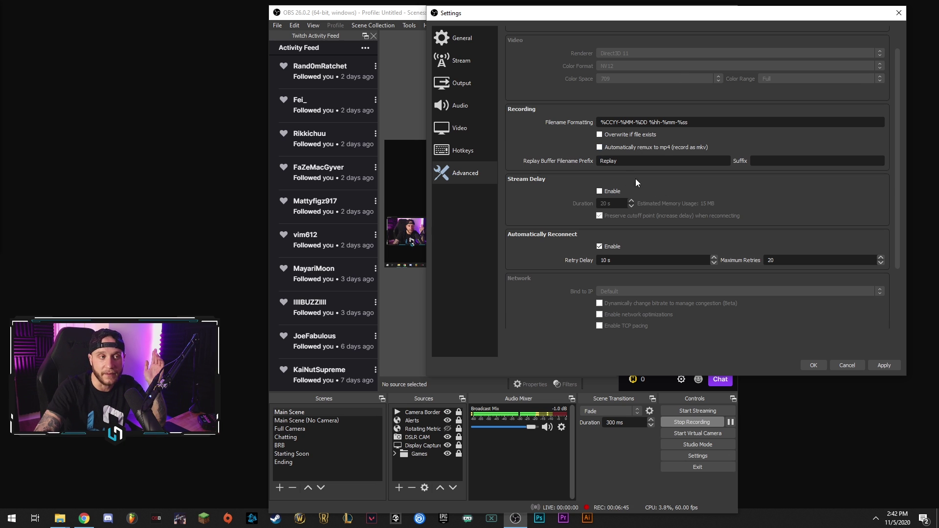